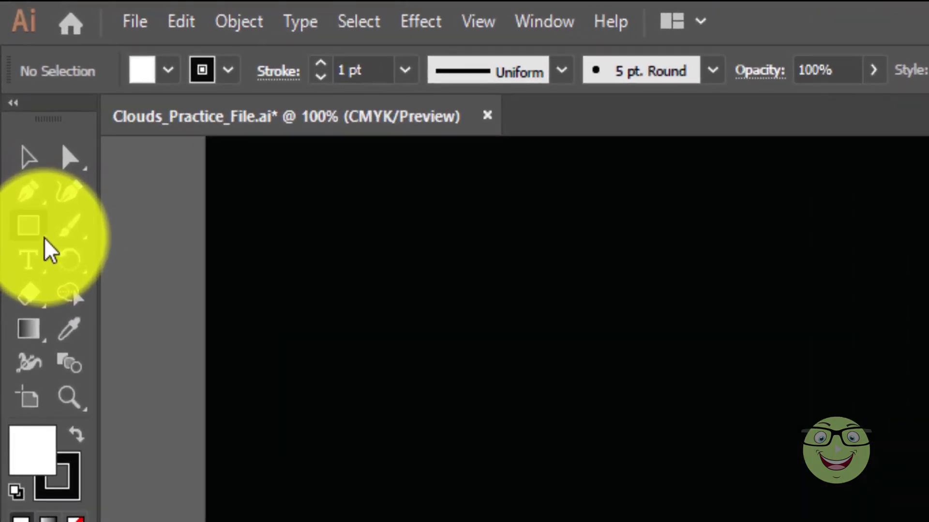
# Draw a 70 × 70 px circle with the Ellipse Tool near the upper left of the artboard.
pyautogui.click(45, 237)
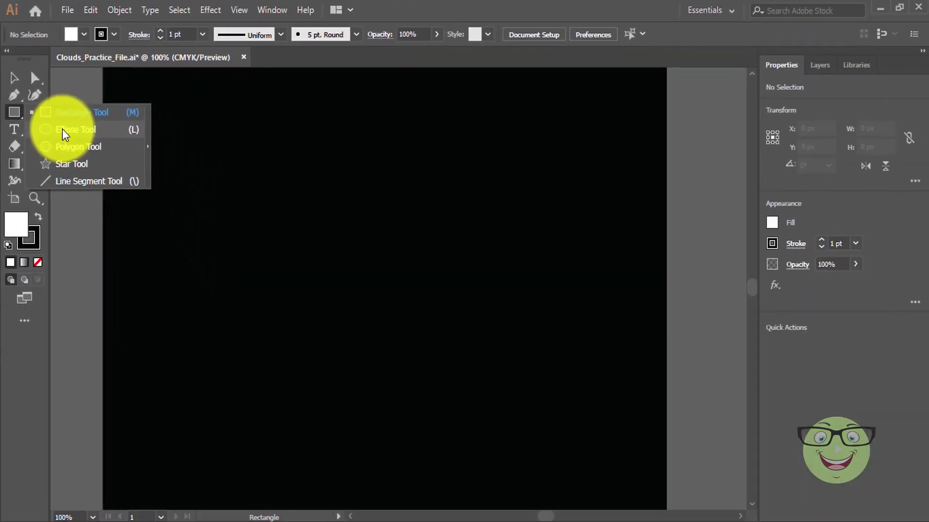
pyautogui.click(125, 261)
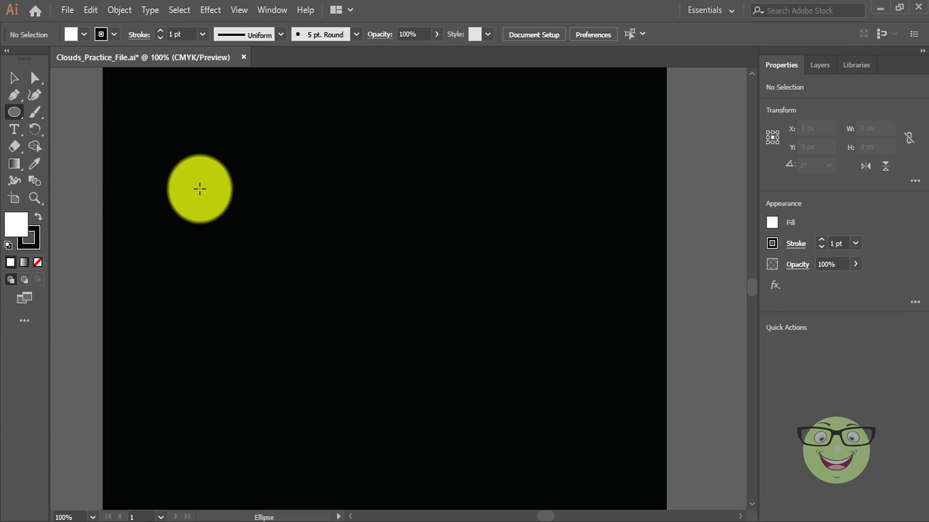
pyautogui.click(199, 189)
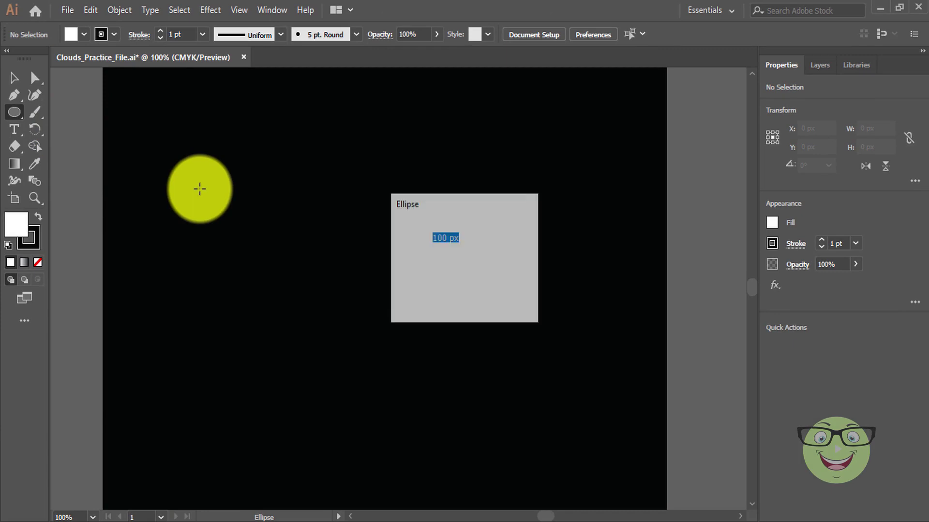
pyautogui.write('70px')
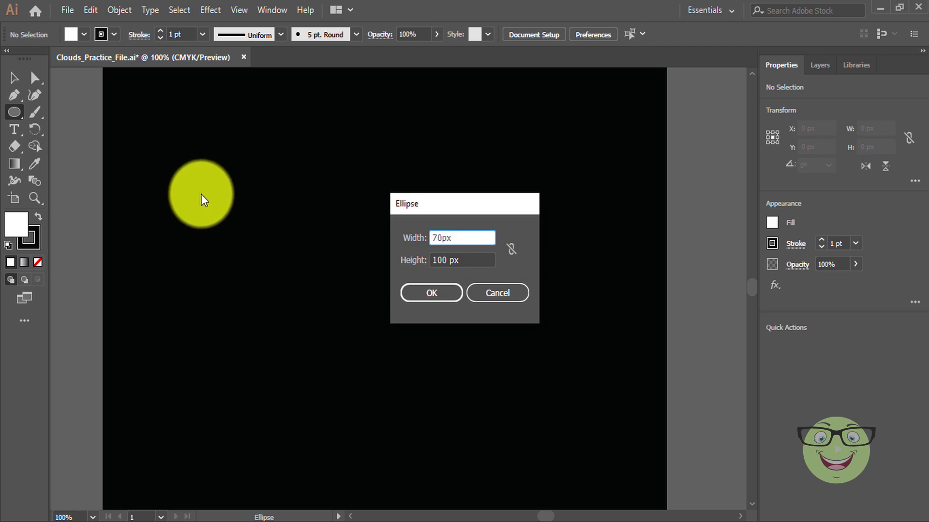
pyautogui.moveTo(445, 260); pyautogui.dragTo(412, 258)
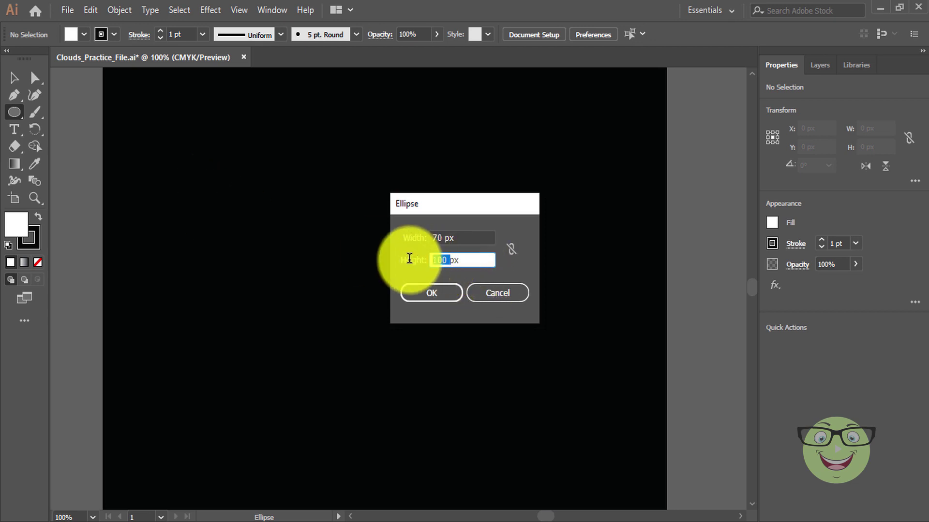
pyautogui.write('70')
pyautogui.click(446, 290)
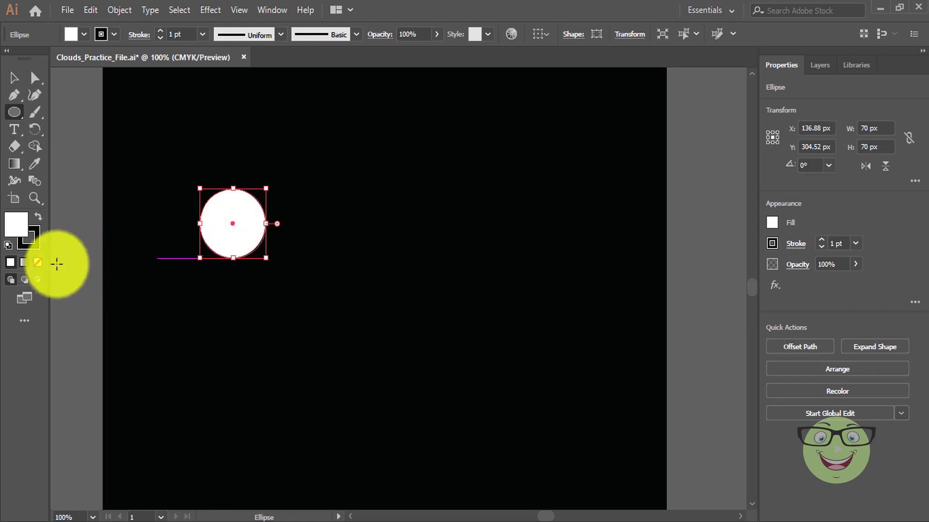
# Set the circle's stroke to None, keeping its white fill.
pyautogui.click(36, 247)
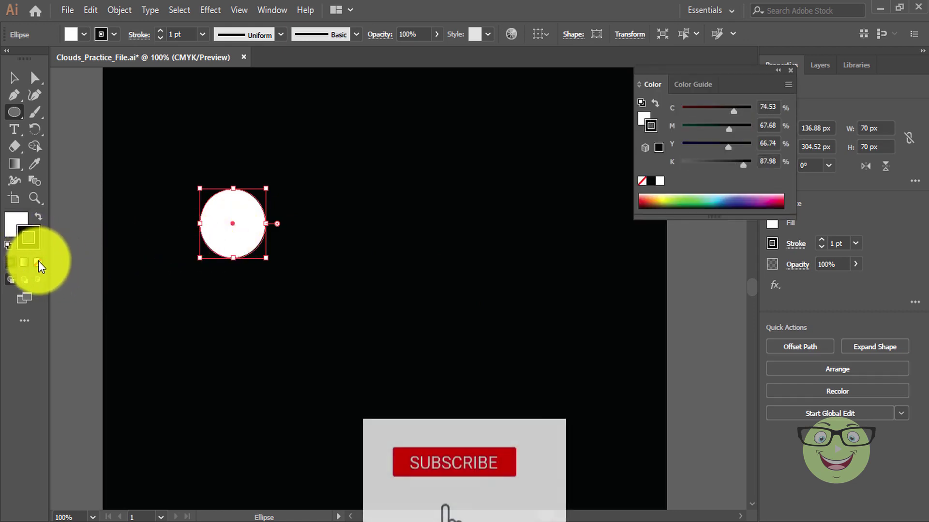
pyautogui.click(39, 260)
pyautogui.click(19, 219)
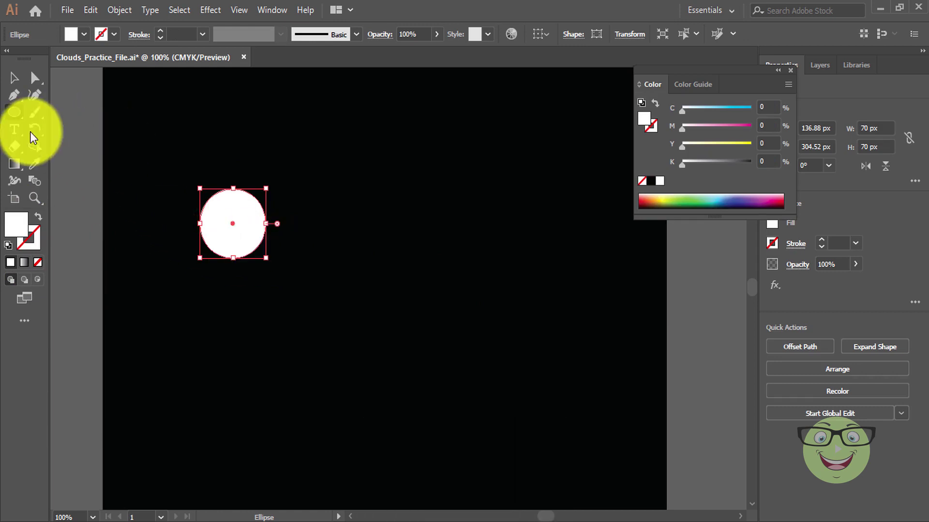
# Draw a 100 × 100 px white circle to the right of the small one.
pyautogui.click(12, 115)
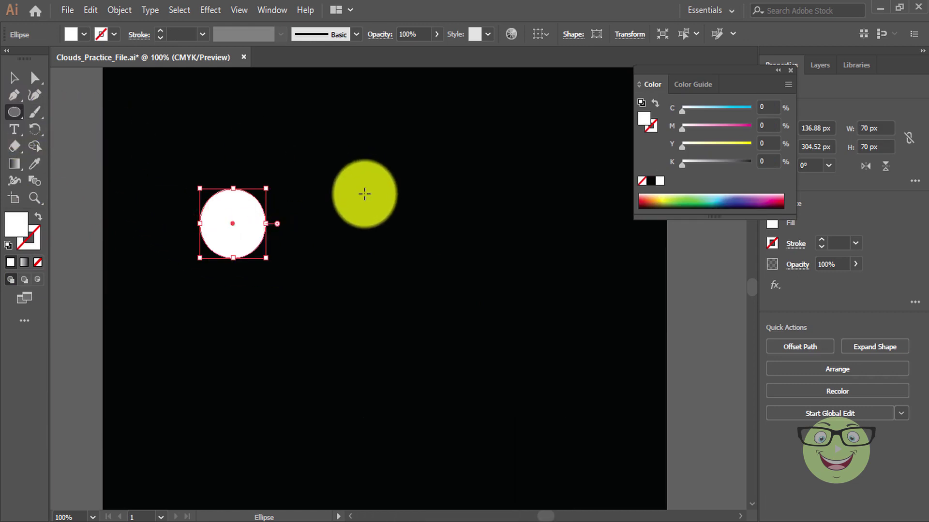
pyautogui.click(364, 193)
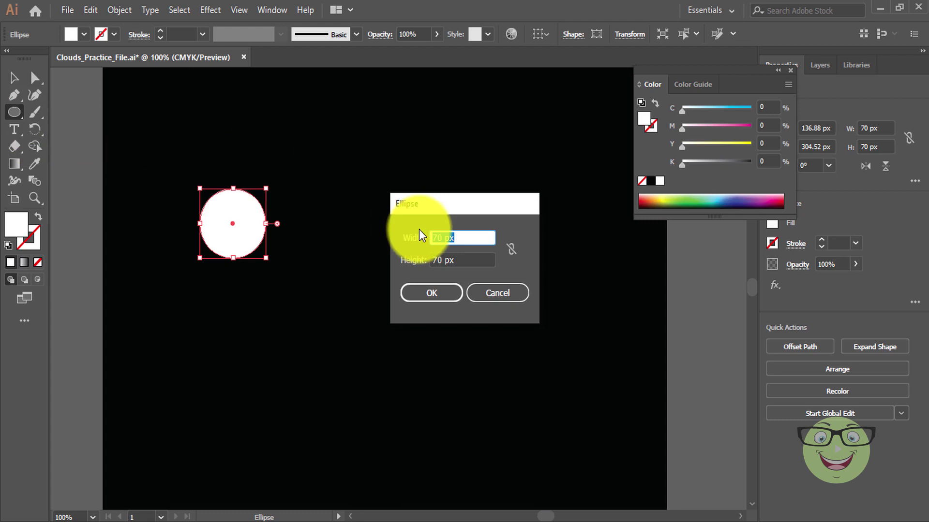
pyautogui.click(435, 235)
pyautogui.moveTo(435, 236); pyautogui.dragTo(417, 235)
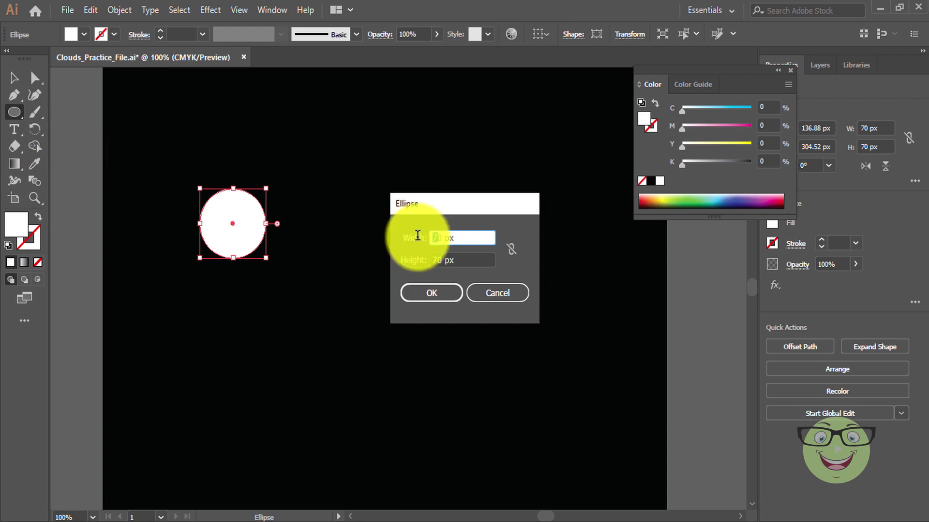
pyautogui.write('10')
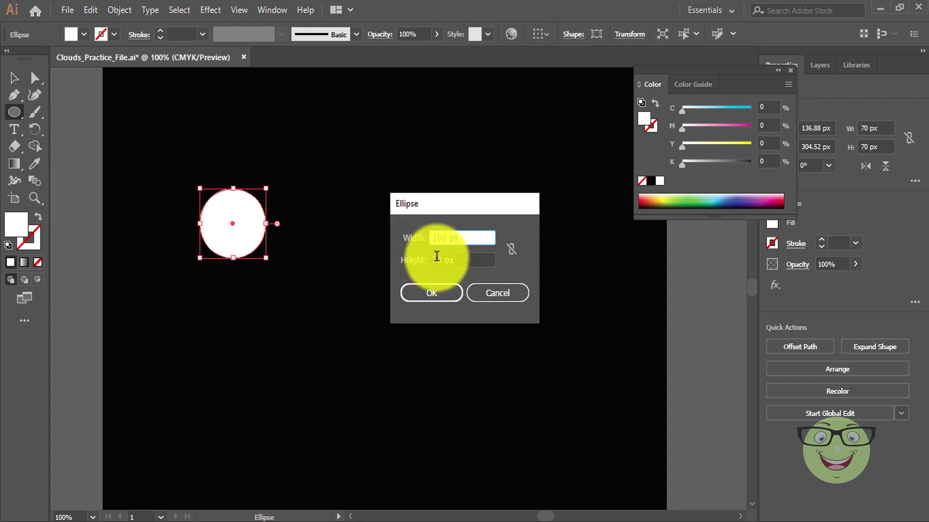
pyautogui.moveTo(436, 256); pyautogui.dragTo(419, 257)
pyautogui.write('10')
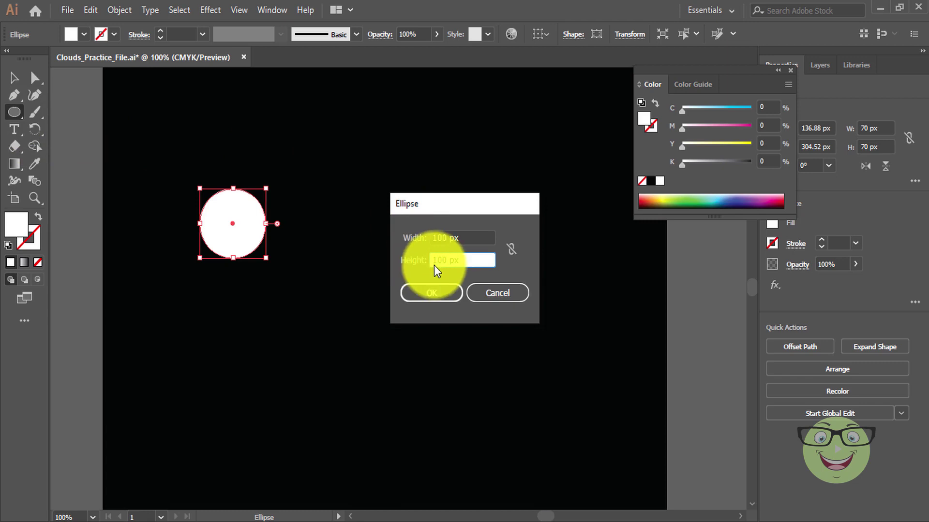
pyautogui.click(433, 293)
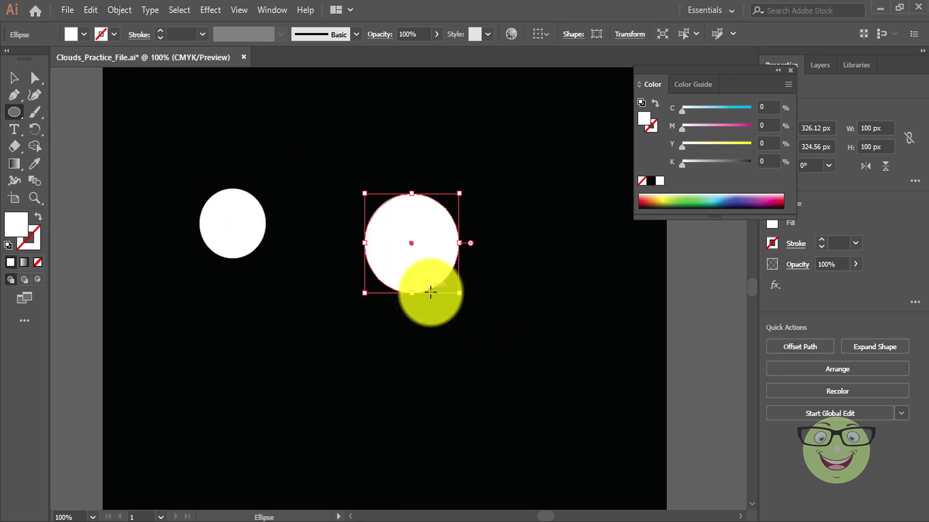
# Create a 200 × 70 px rectangle with the Rectangle Tool.
pyautogui.click(22, 118)
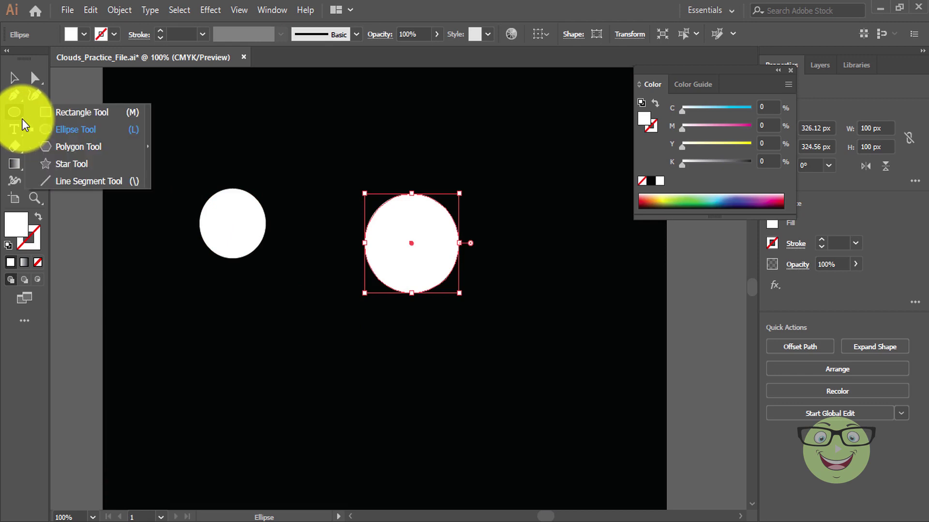
pyautogui.click(80, 116)
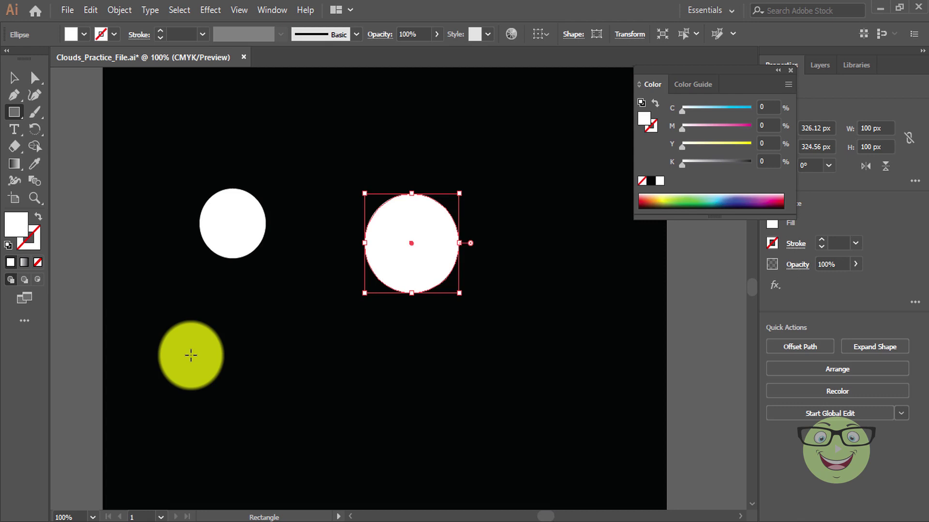
pyautogui.click(190, 355)
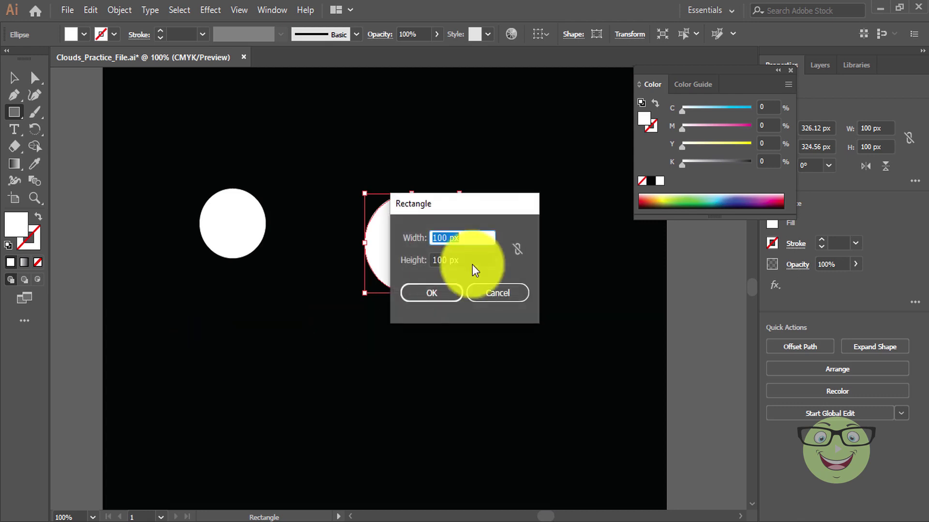
pyautogui.click(437, 238)
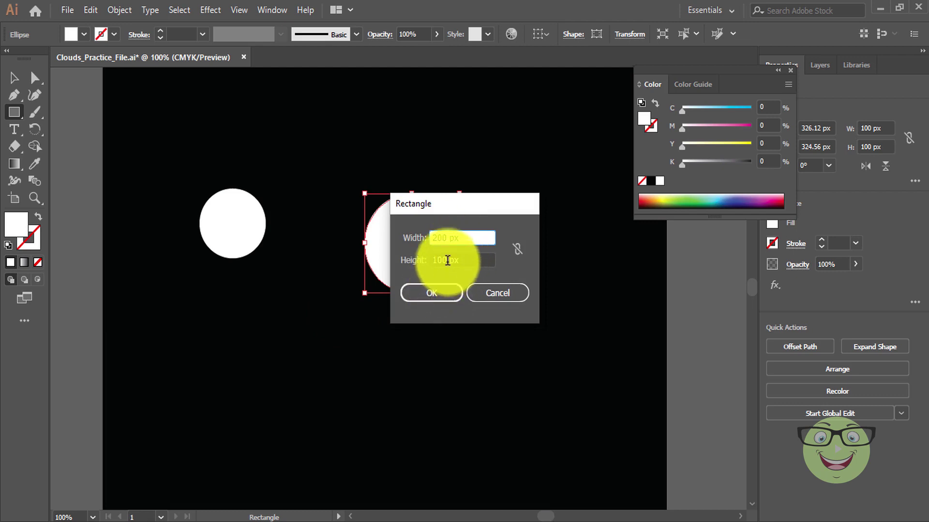
pyautogui.press('Tab')
pyautogui.write('70')
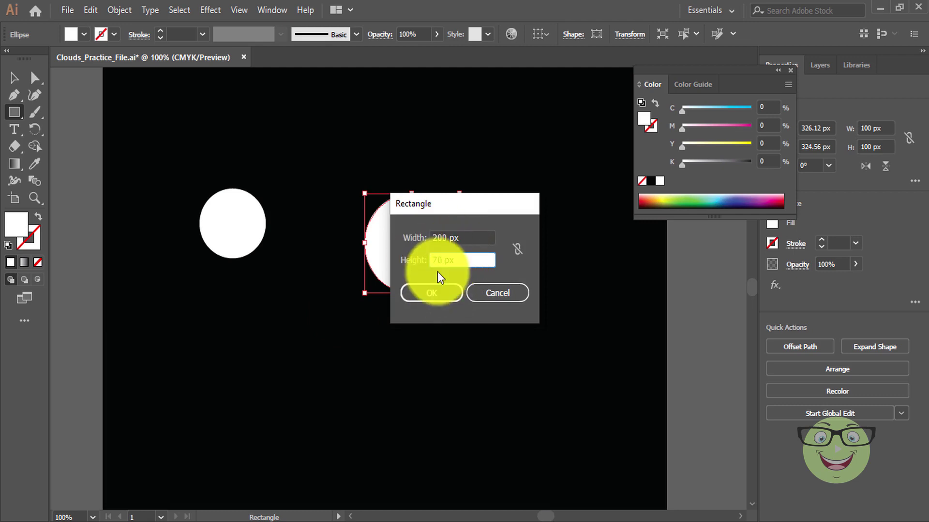
pyautogui.click(440, 291)
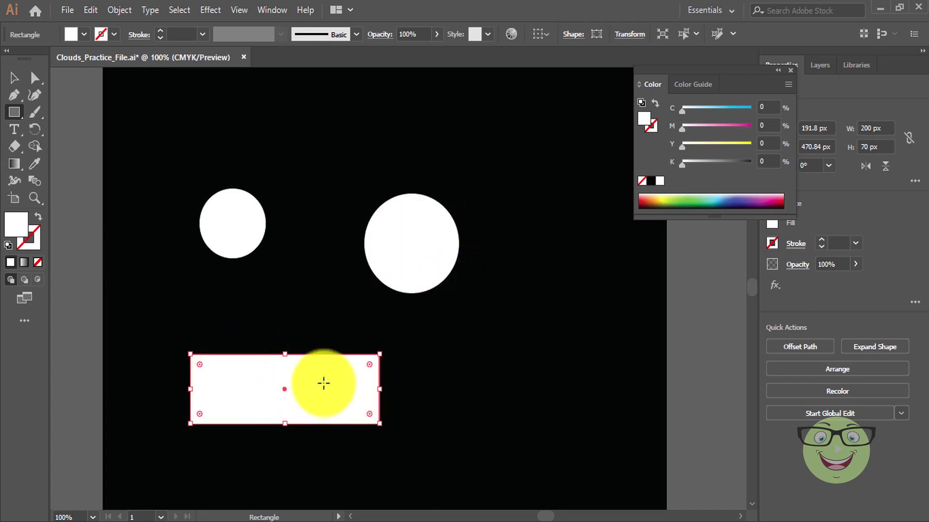
# Drag the rectangle's corner widget with Direct Selection to a 35 px radius, making a pill.
pyautogui.click(39, 81)
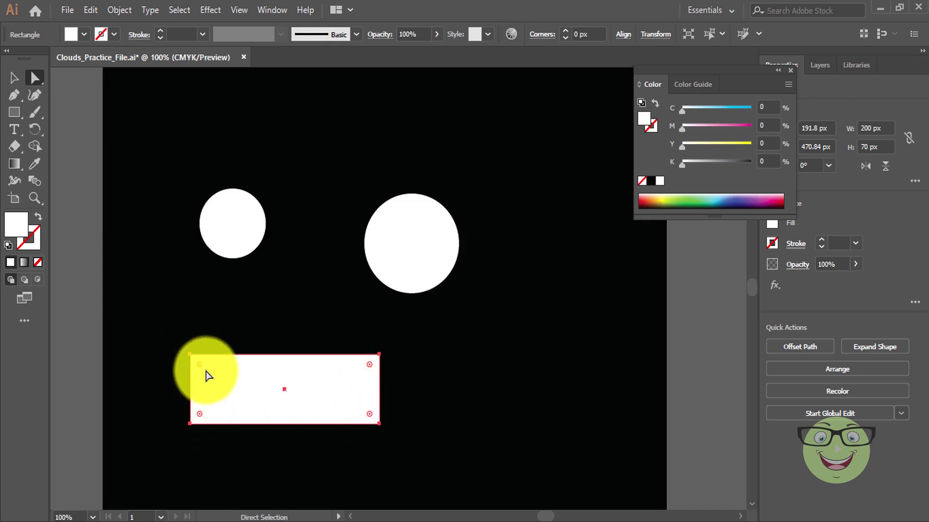
pyautogui.moveTo(207, 368); pyautogui.dragTo(264, 361)
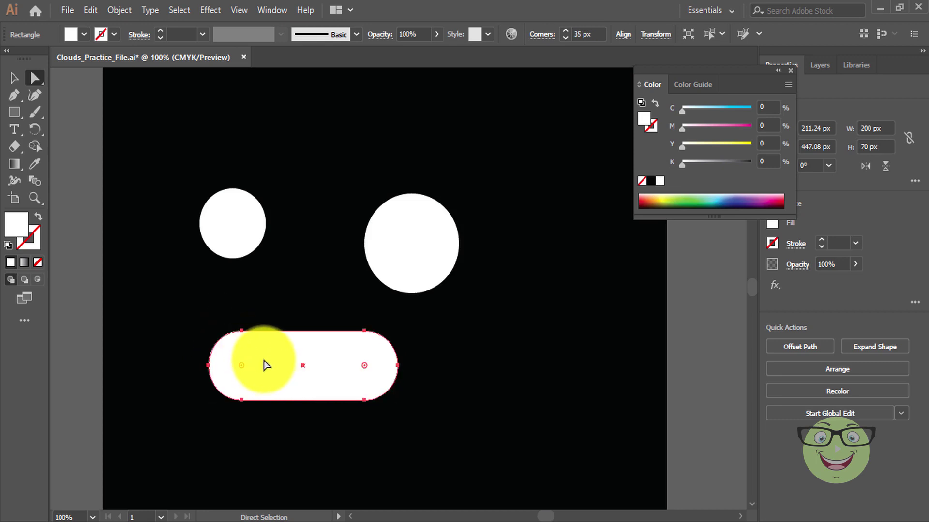
# Group the small circle, large circle and pill together at the upper left.
pyautogui.click(9, 80)
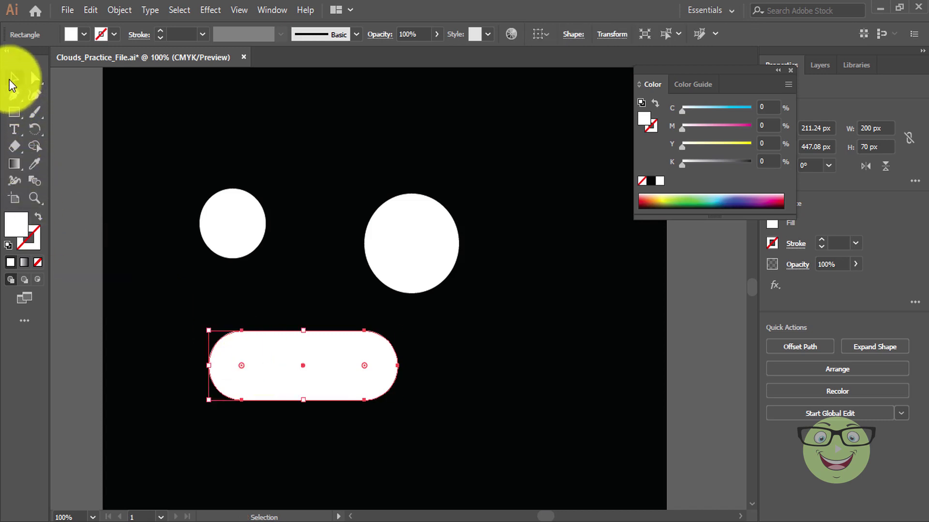
pyautogui.moveTo(204, 214); pyautogui.dragTo(173, 200)
pyautogui.moveTo(421, 267); pyautogui.dragTo(294, 203)
pyautogui.moveTo(292, 360); pyautogui.dragTo(229, 291)
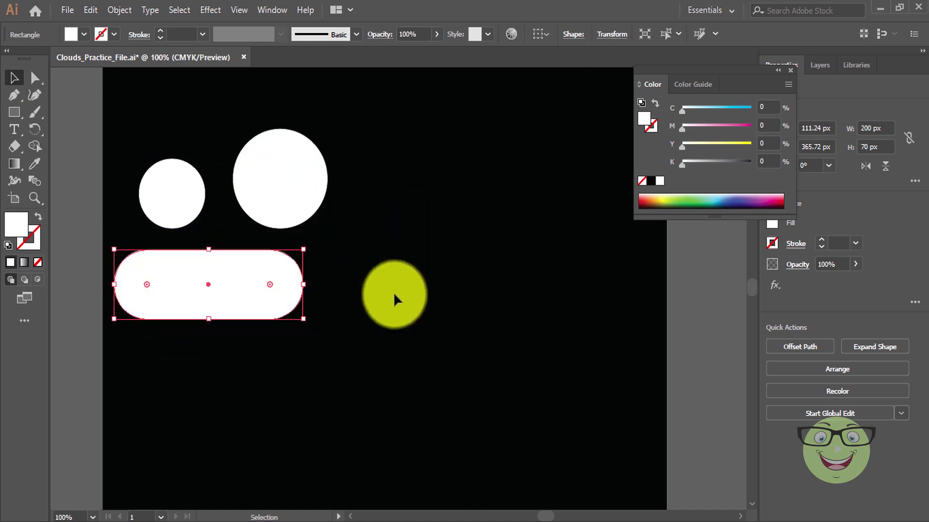
pyautogui.click(783, 71)
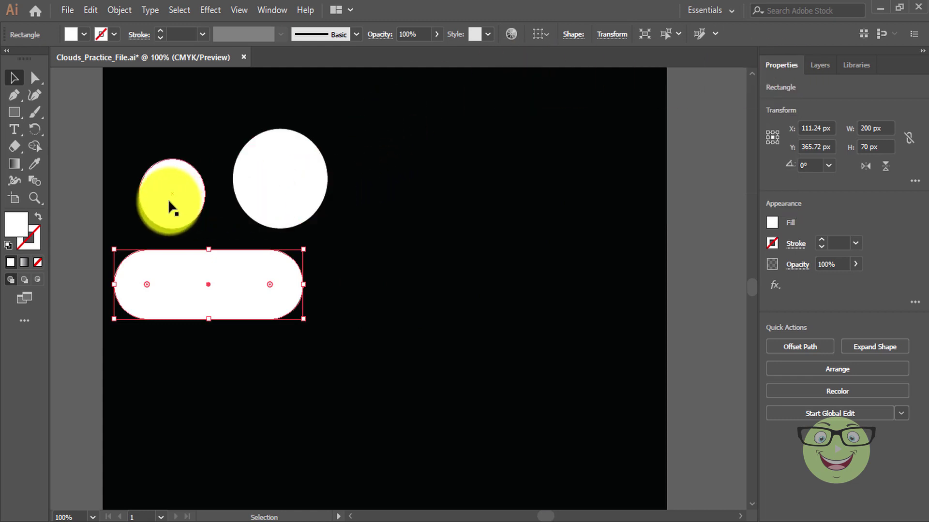
# Copy the small and large circles across to the right.
pyautogui.moveTo(169, 201); pyautogui.dragTo(176, 205)
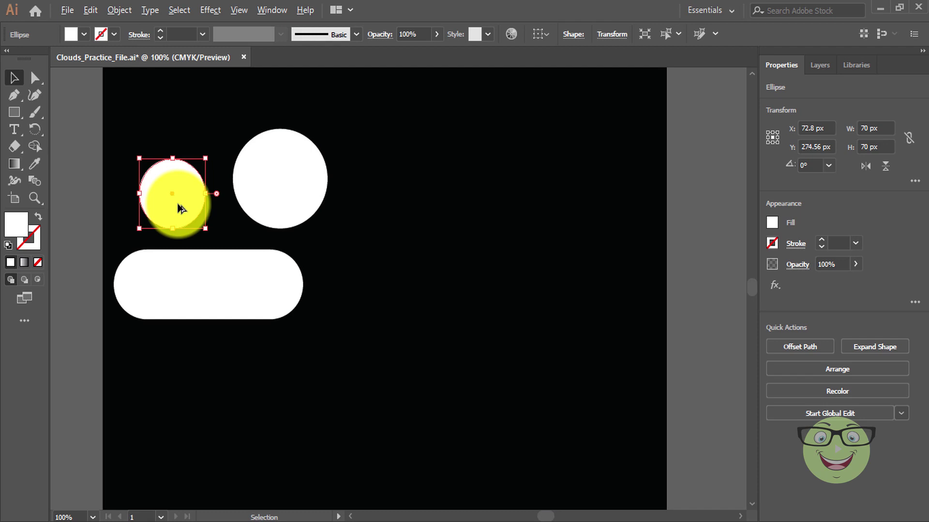
pyautogui.moveTo(180, 208); pyautogui.dragTo(440, 224)
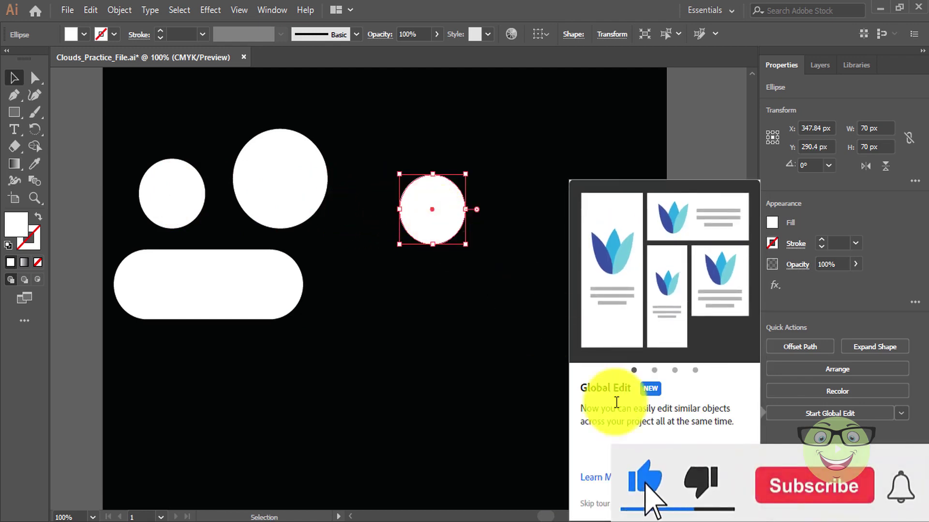
pyautogui.click(594, 504)
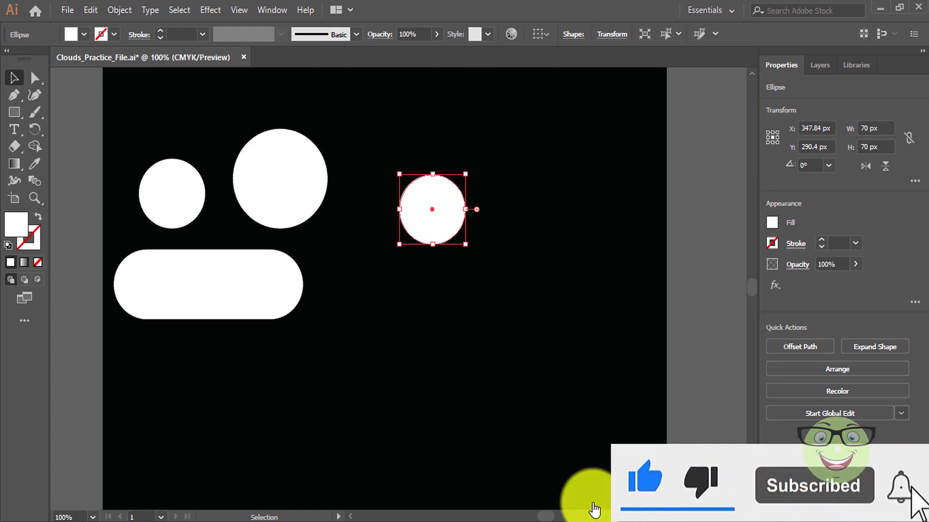
pyautogui.click(294, 194)
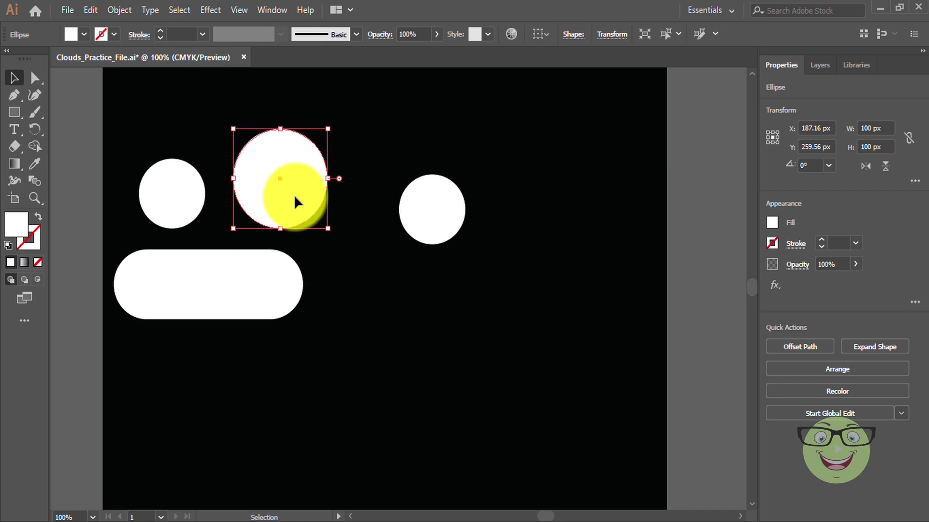
pyautogui.moveTo(294, 195); pyautogui.dragTo(532, 226)
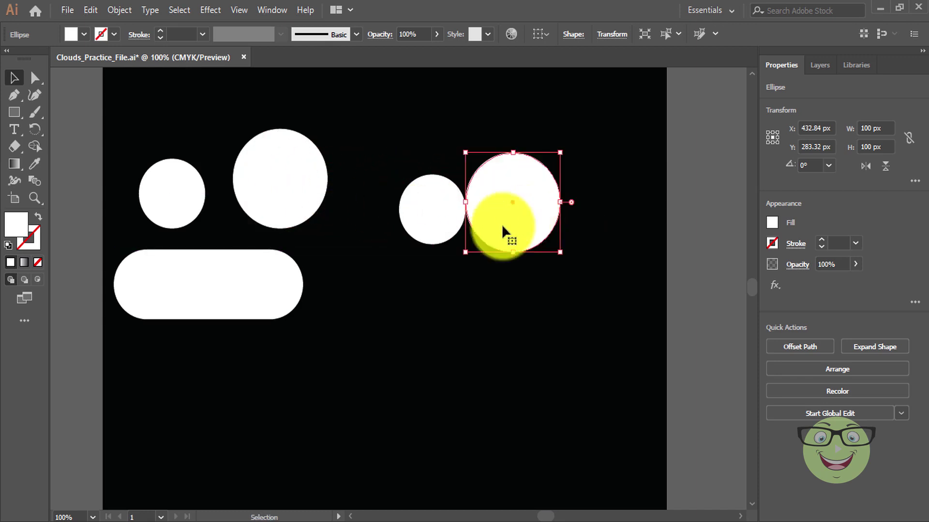
# Copy the rounded bar to the right and settle both circles onto it.
pyautogui.click(248, 307)
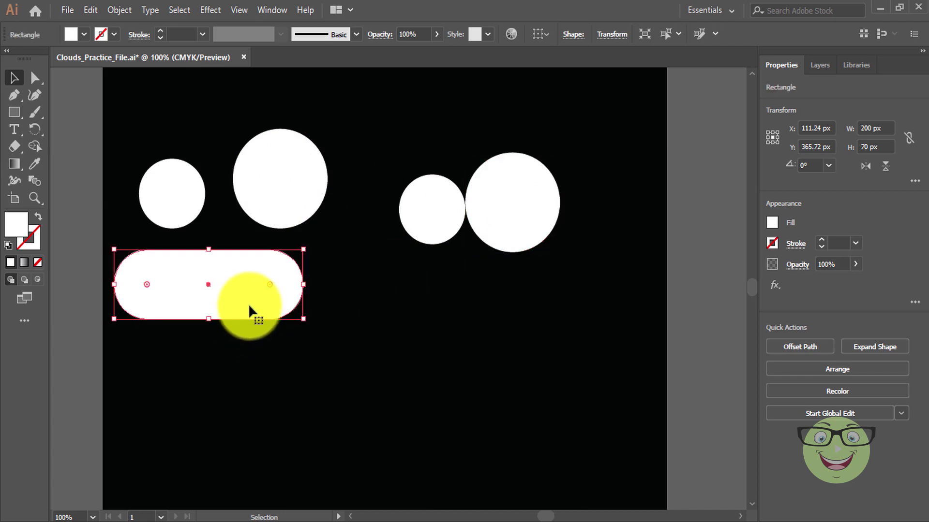
pyautogui.moveTo(249, 307); pyautogui.dragTo(521, 300)
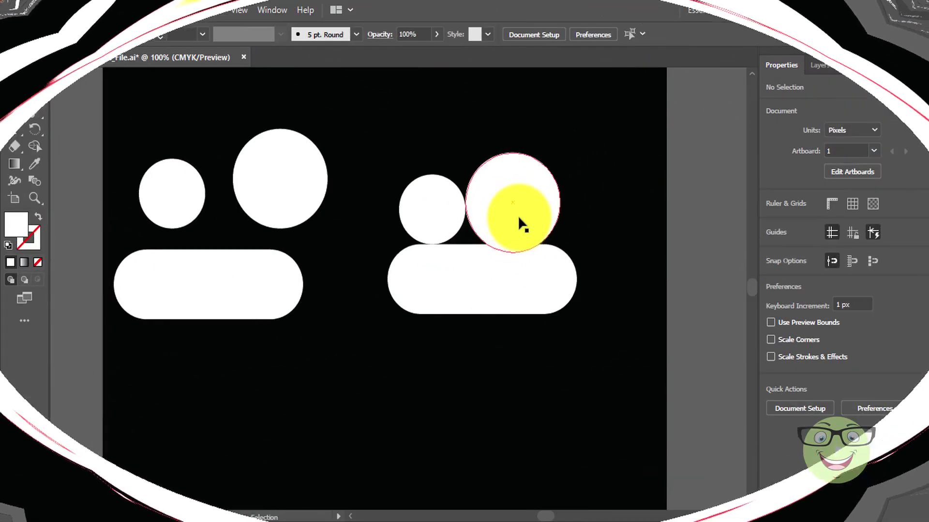
pyautogui.moveTo(517, 216); pyautogui.dragTo(517, 236)
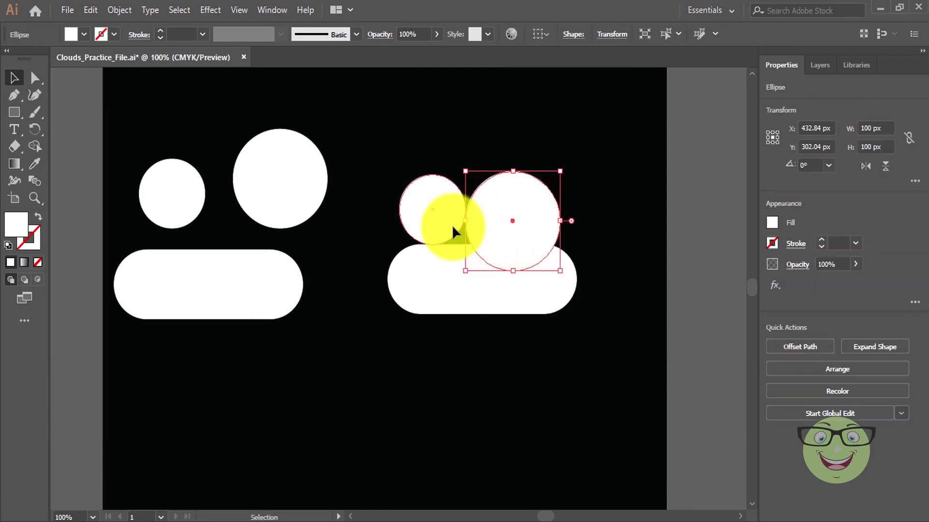
pyautogui.moveTo(452, 225); pyautogui.dragTo(460, 244)
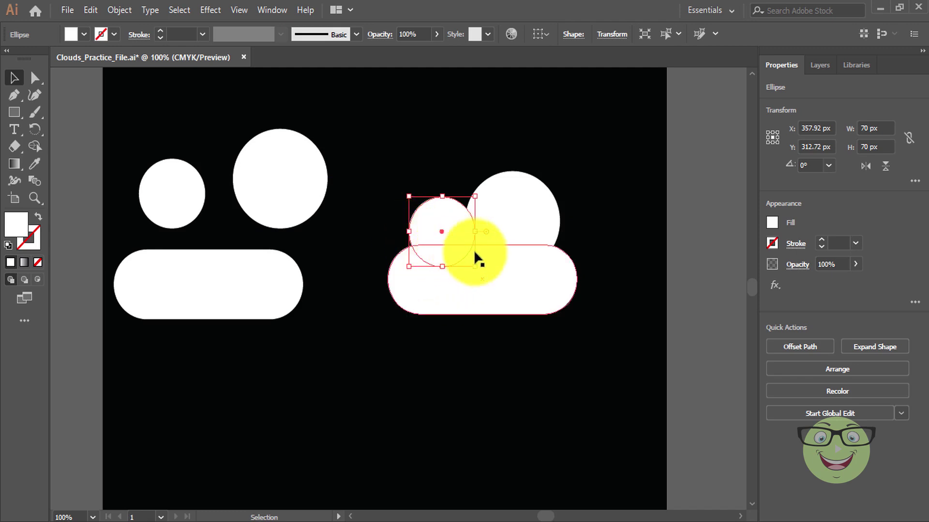
# Unite the right-hand circles and rounded bar with Pathfinder, then deselect.
pyautogui.keyDown('shift'); pyautogui.click(511, 226); pyautogui.keyUp('shift')
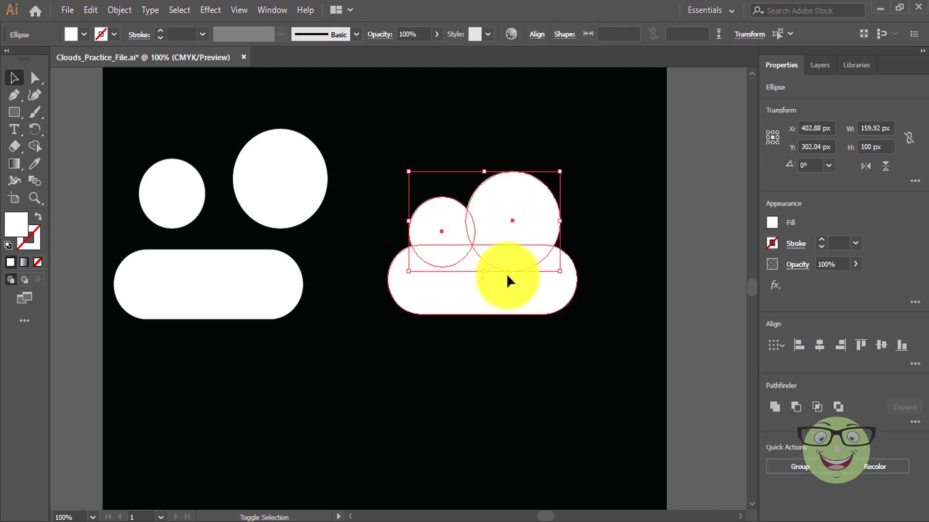
pyautogui.keyDown('shift'); pyautogui.click(505, 299); pyautogui.keyUp('shift')
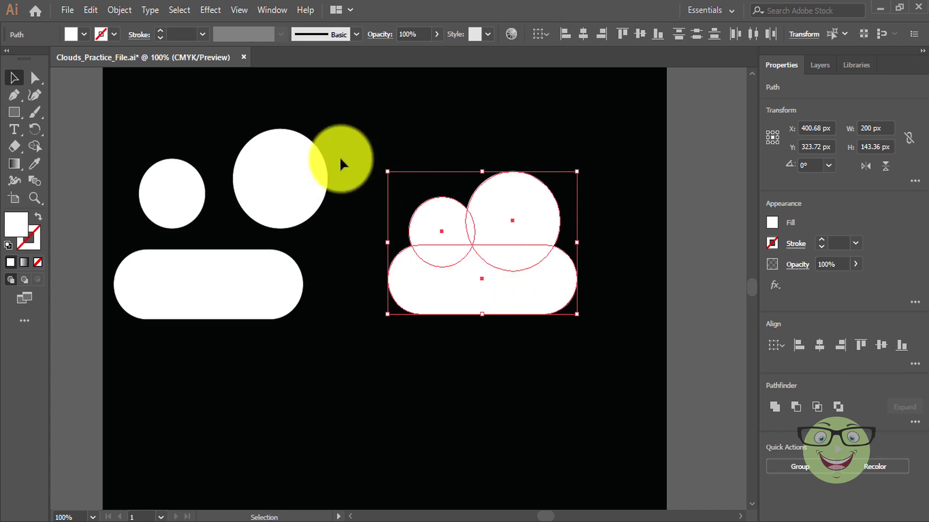
pyautogui.click(270, 9)
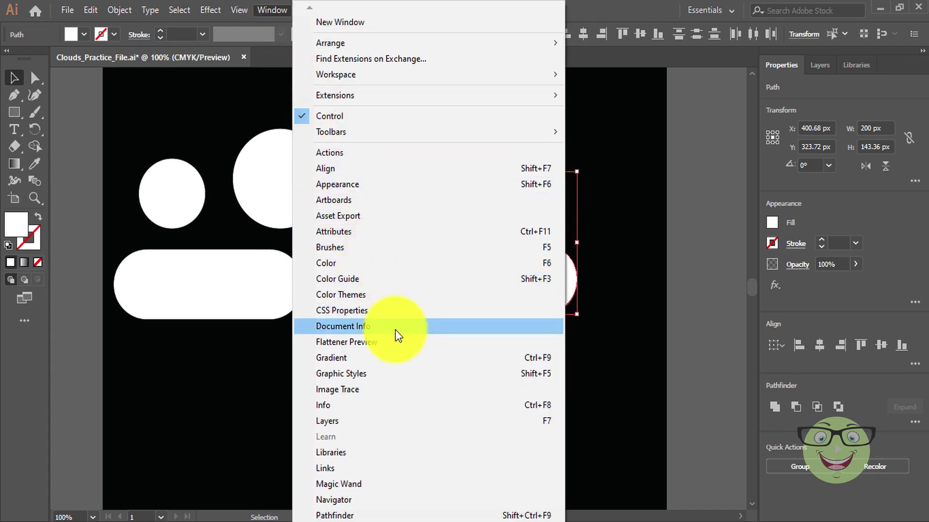
pyautogui.click(380, 517)
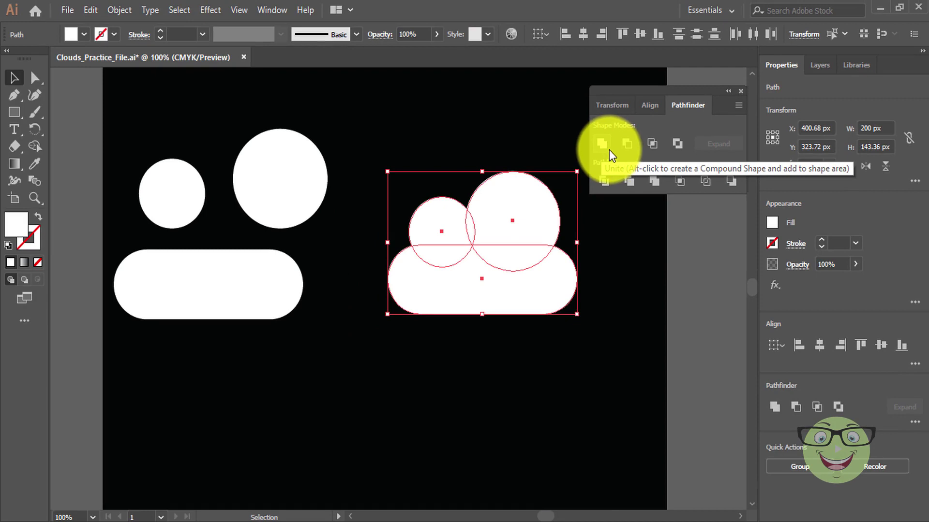
pyautogui.click(608, 150)
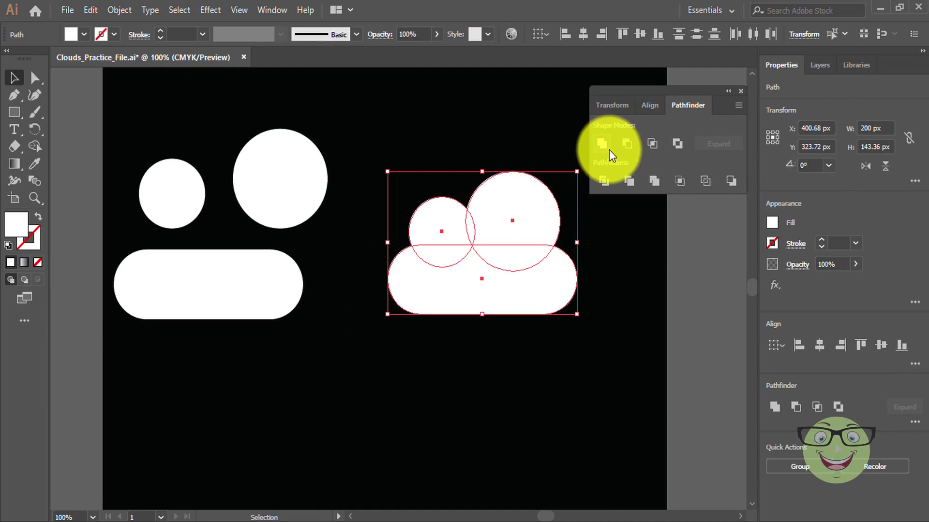
pyautogui.click(693, 257)
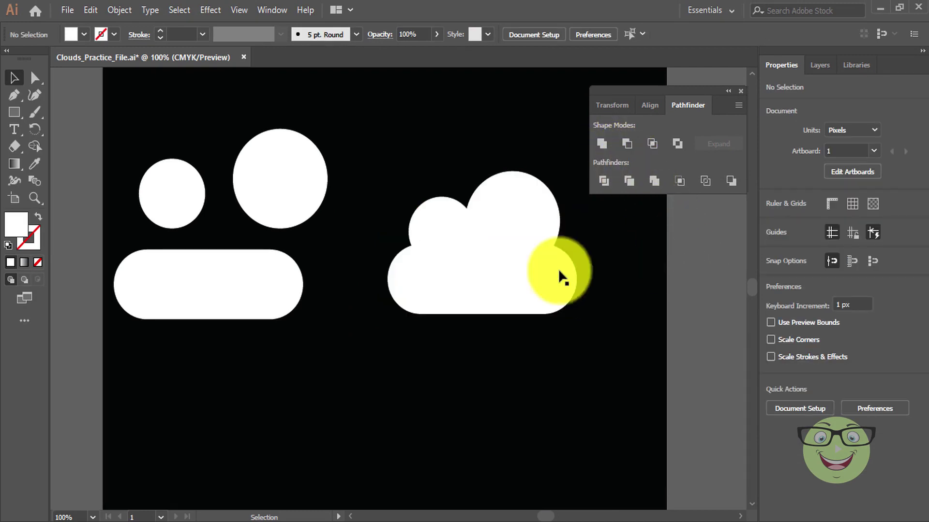
# Move the merged cloud up, close Pathfinder and scroll down the artboard.
pyautogui.moveTo(465, 275)
pyautogui.mouseDown()
pyautogui.moveTo(504, 213)
pyautogui.moveTo(491, 255)
pyautogui.moveTo(471, 279)
pyautogui.mouseUp()
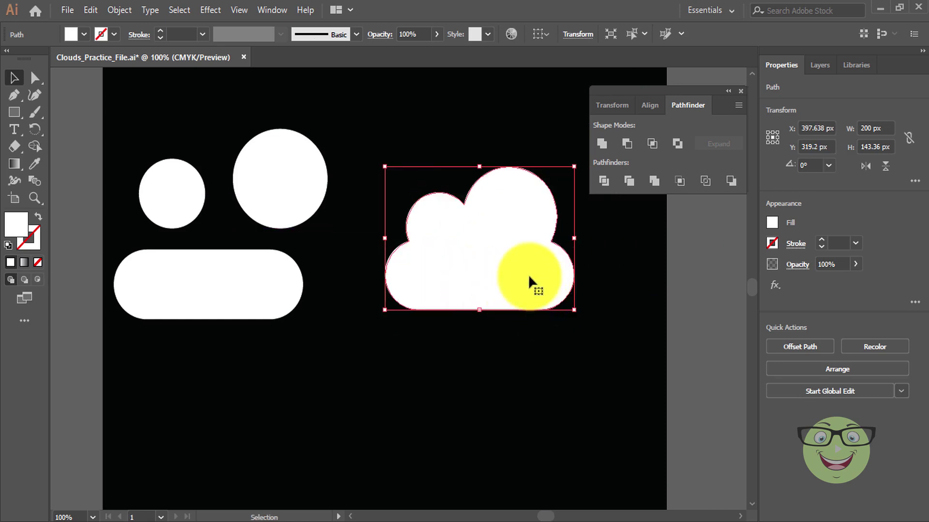
pyautogui.click(741, 91)
pyautogui.scroll(-1, 682, 266)
pyautogui.scroll(-2, 687, 265)
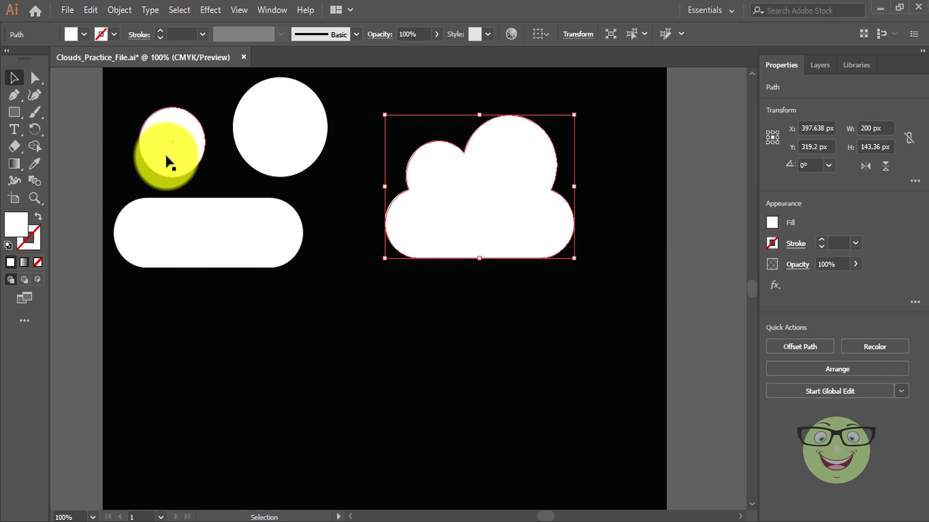
# Copy the small circle, large circle and pill downward and set the circles onto the bar.
pyautogui.moveTo(164, 154); pyautogui.dragTo(377, 378)
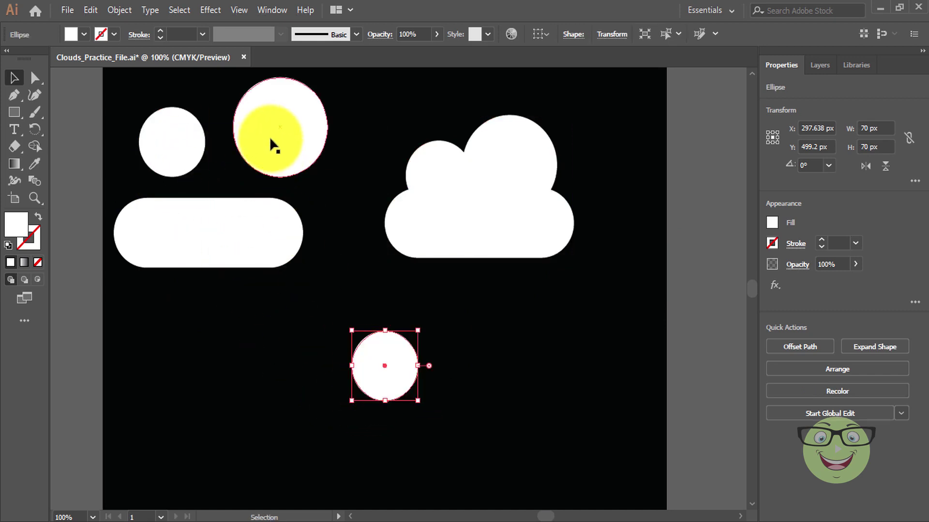
pyautogui.moveTo(270, 140); pyautogui.dragTo(463, 373)
pyautogui.moveTo(268, 250); pyautogui.dragTo(491, 441)
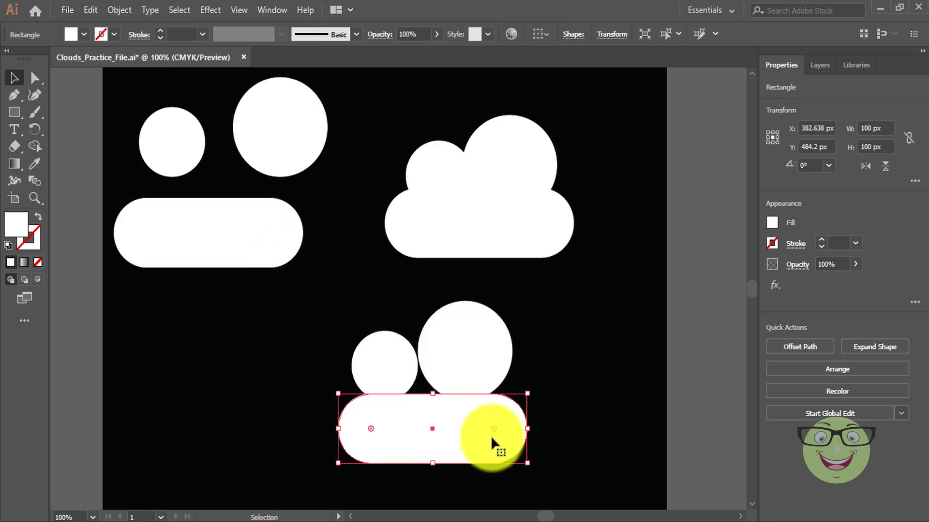
pyautogui.moveTo(469, 377); pyautogui.dragTo(469, 403)
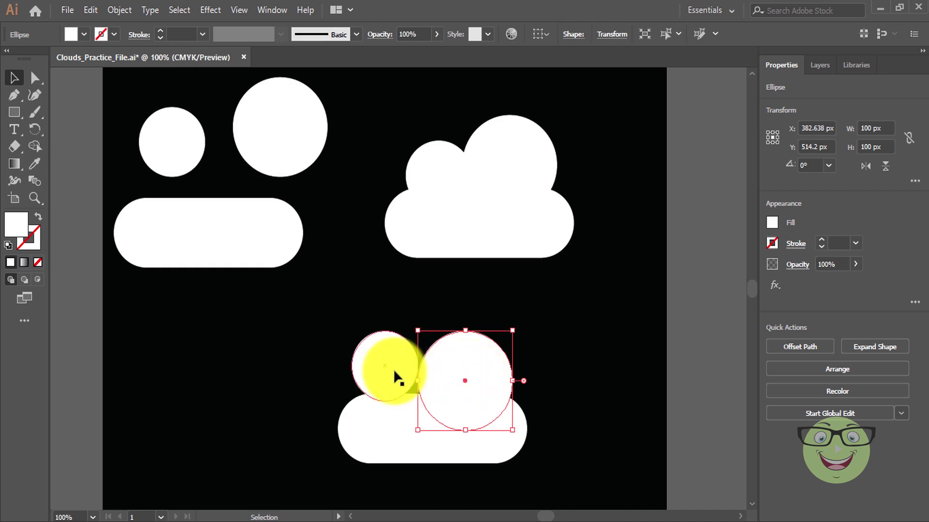
pyautogui.moveTo(392, 370); pyautogui.dragTo(398, 390)
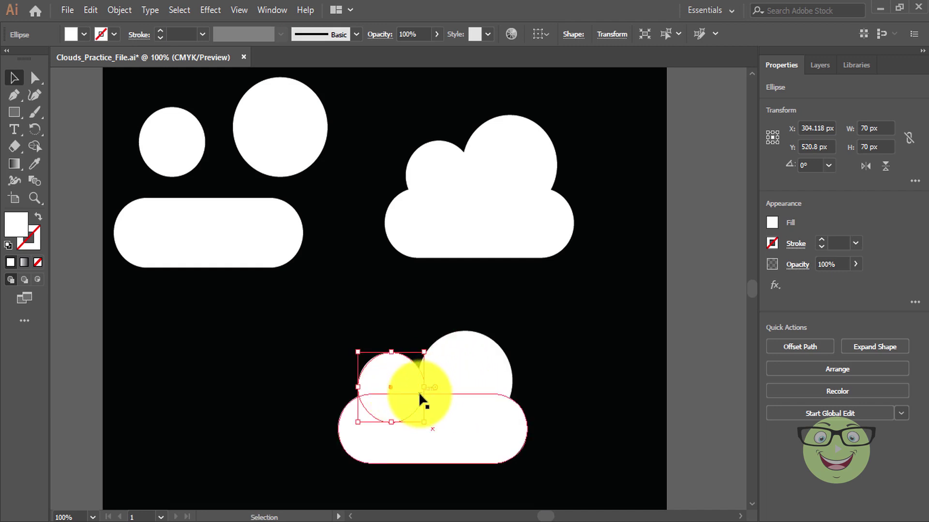
# Widen the bottom bar to about 246 px and add a third copied circle on top.
pyautogui.click(510, 428)
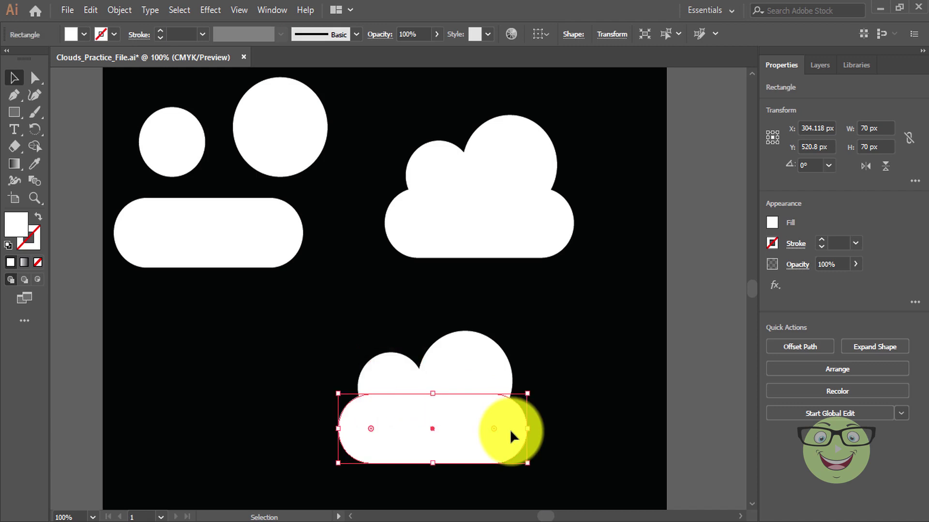
pyautogui.moveTo(532, 429); pyautogui.dragTo(571, 428)
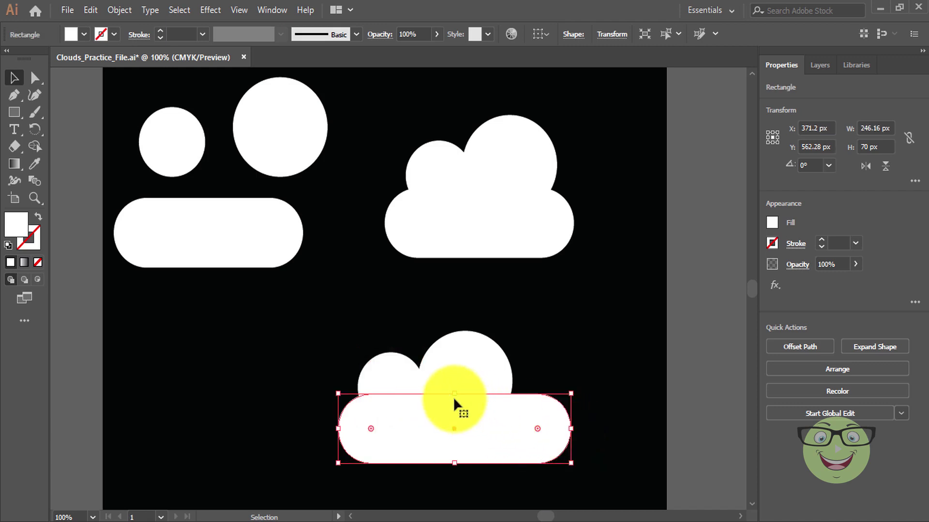
pyautogui.click(393, 378)
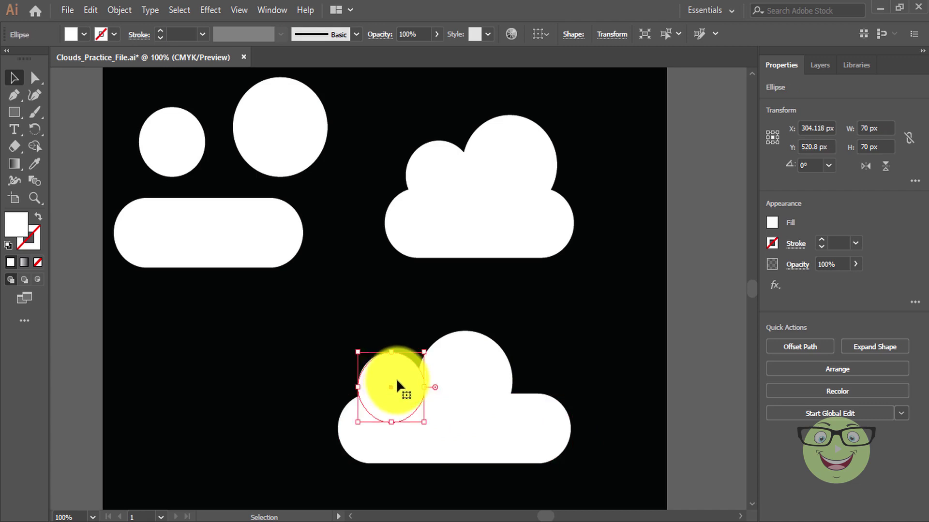
pyautogui.moveTo(395, 378); pyautogui.dragTo(519, 388)
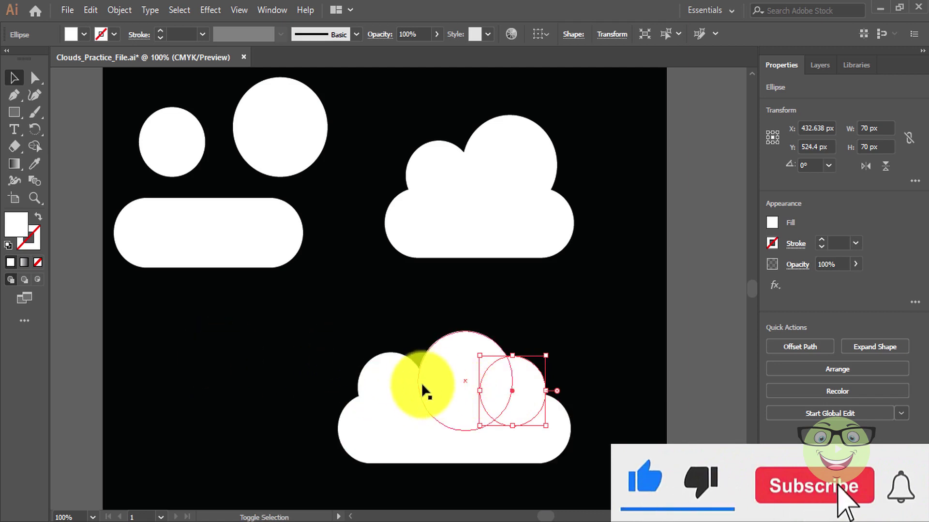
pyautogui.keyDown('shift'); pyautogui.click(405, 383); pyautogui.keyUp('shift')
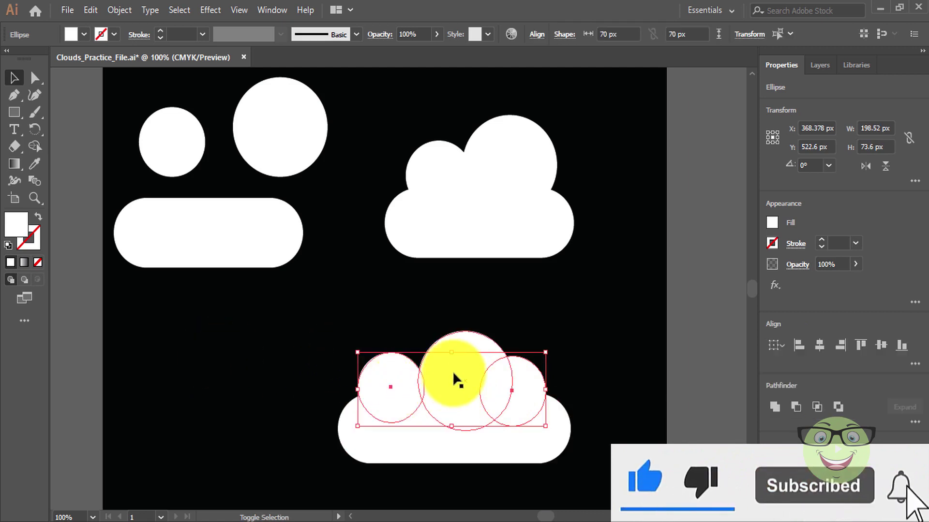
# Unite the three bottom circles and wide bar into a 246 × 133 px cloud, then shift it up-right.
pyautogui.keyDown('shift'); pyautogui.click(461, 342); pyautogui.keyUp('shift')
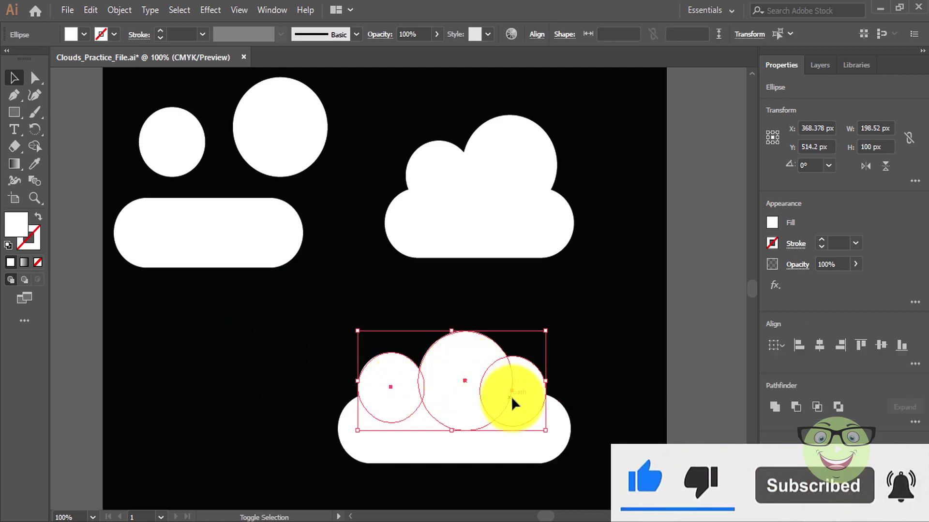
pyautogui.keyDown('shift'); pyautogui.click(509, 448); pyautogui.keyUp('shift')
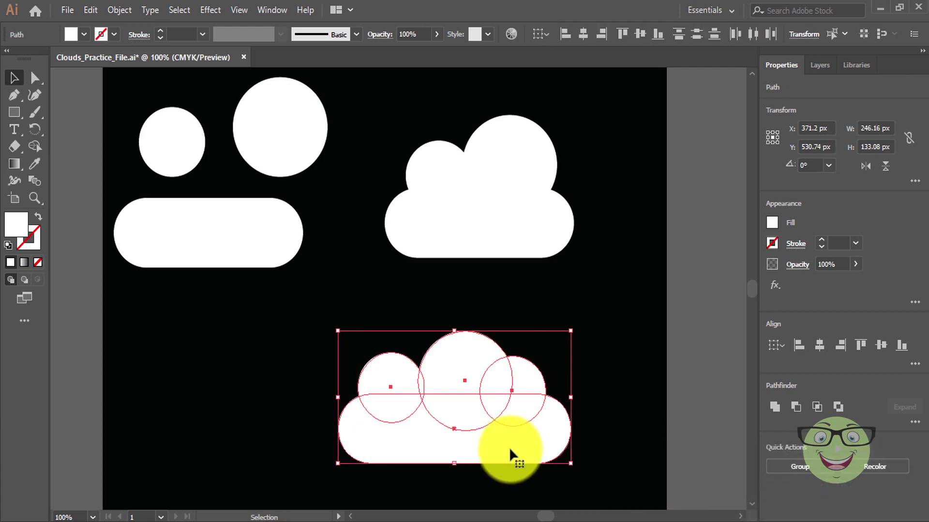
pyautogui.click(274, 11)
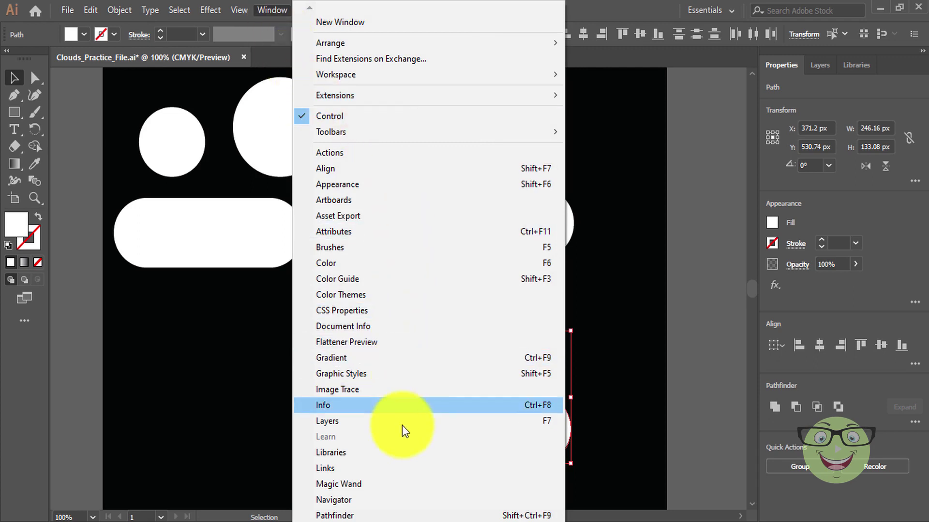
pyautogui.click(373, 518)
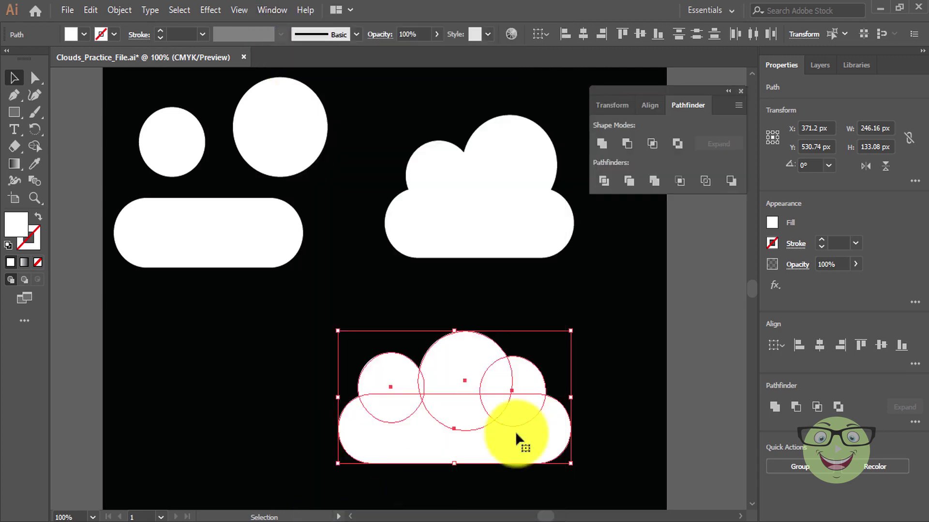
pyautogui.click(601, 144)
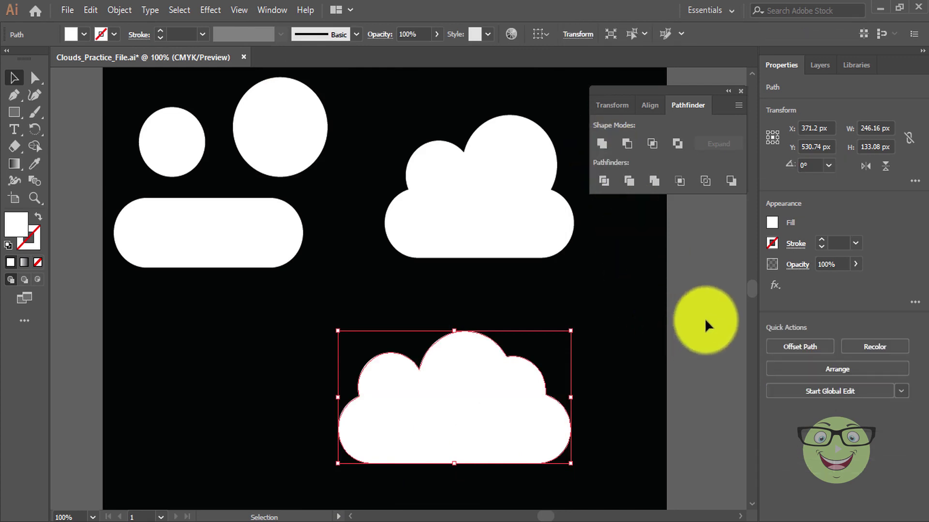
pyautogui.click(597, 378)
pyautogui.moveTo(535, 390); pyautogui.dragTo(556, 372)
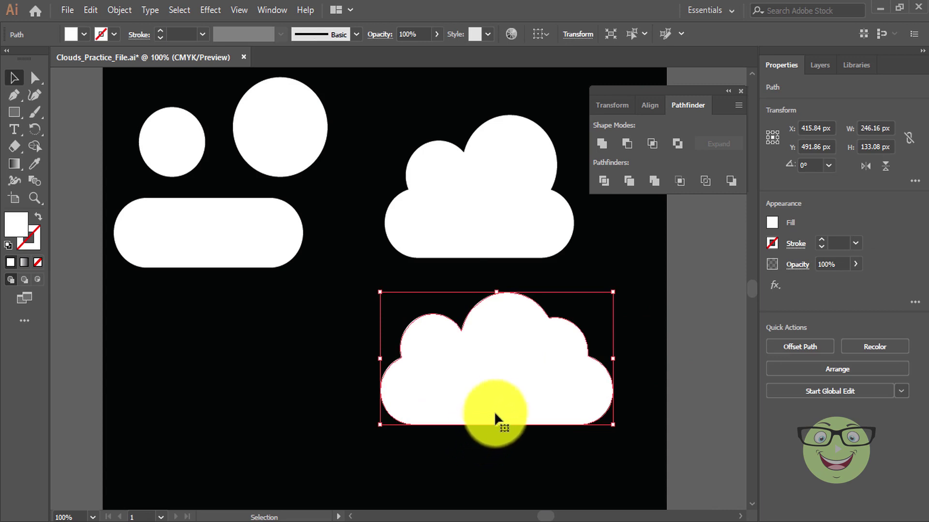
# Nudge the bottom cloud right and copy the large circle down to the lower left.
pyautogui.moveTo(505, 390); pyautogui.dragTo(525, 388)
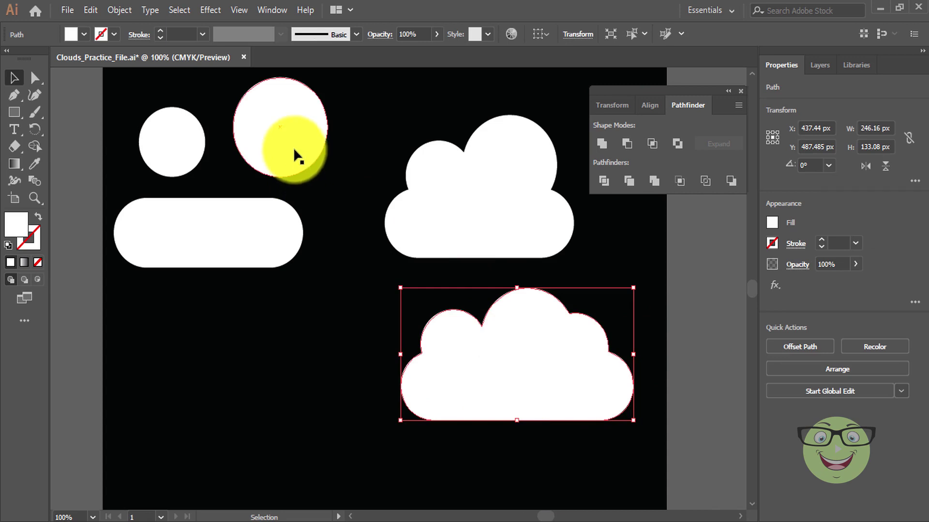
pyautogui.moveTo(293, 147); pyautogui.dragTo(258, 460)
pyautogui.moveTo(196, 445); pyautogui.dragTo(130, 438)
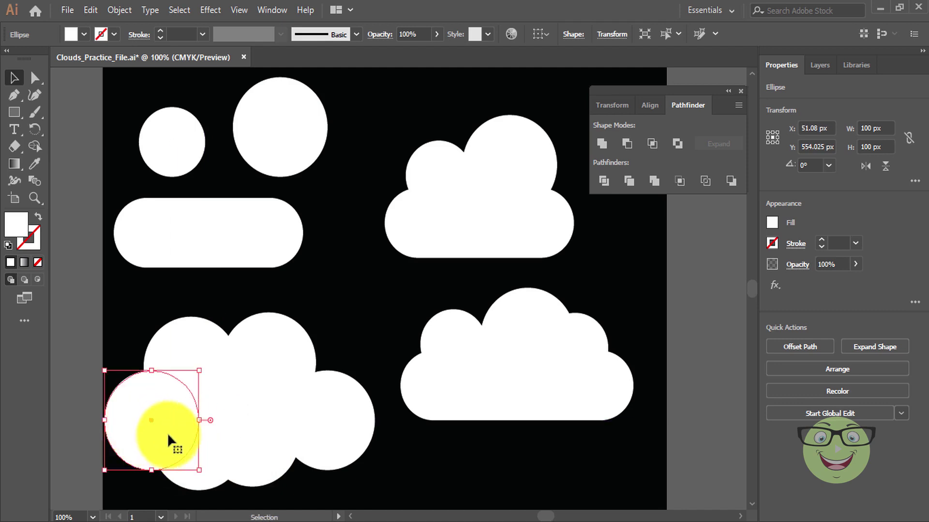
# Select all six overlapping 100 px circles of the lower-left cluster.
pyautogui.keyDown('shift'); pyautogui.click(199, 339); pyautogui.keyUp('shift')
pyautogui.keyDown('shift'); pyautogui.click(296, 364); pyautogui.keyUp('shift')
pyautogui.keyDown('shift'); pyautogui.click(312, 422); pyautogui.keyUp('shift')
pyautogui.keyDown('shift'); pyautogui.click(265, 430); pyautogui.keyUp('shift')
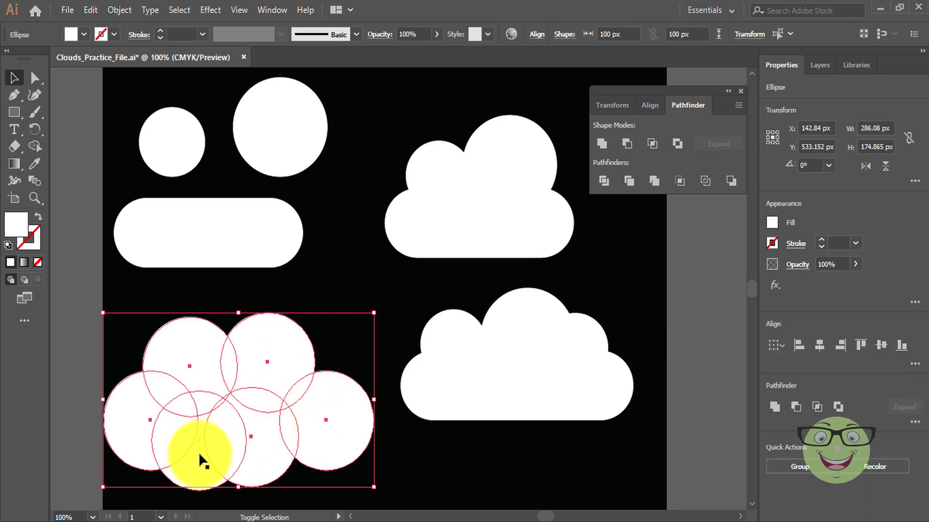
pyautogui.keyDown('shift'); pyautogui.click(198, 451); pyautogui.keyUp('shift')
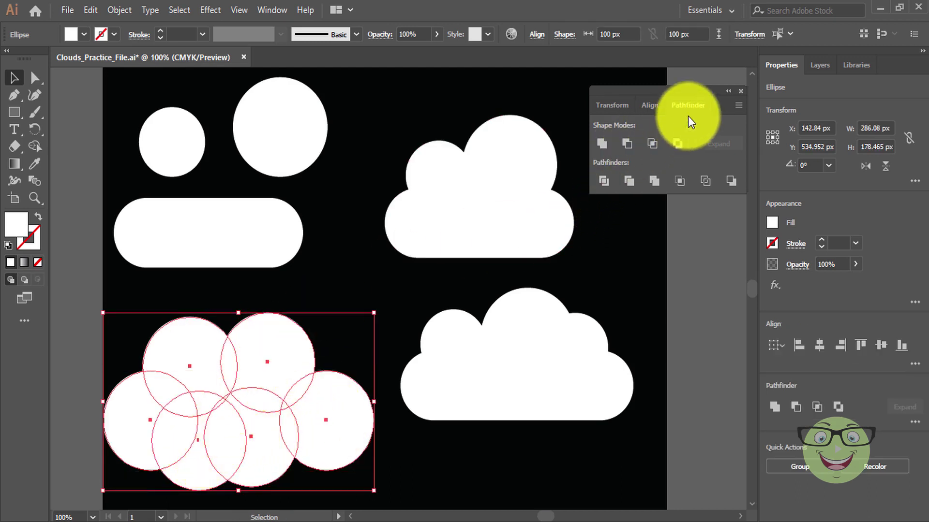